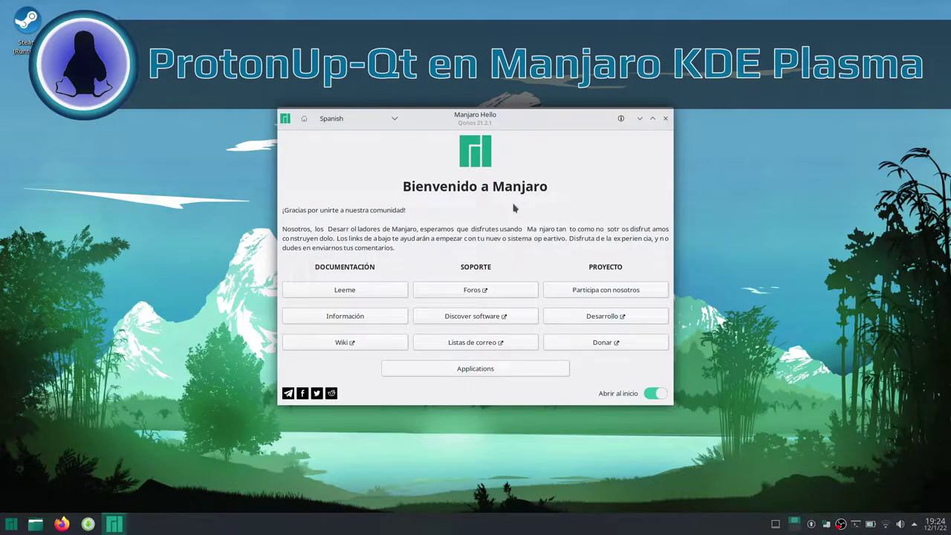
# Switch to Firefox and load the website protondb.com
pyautogui.click(61, 525)
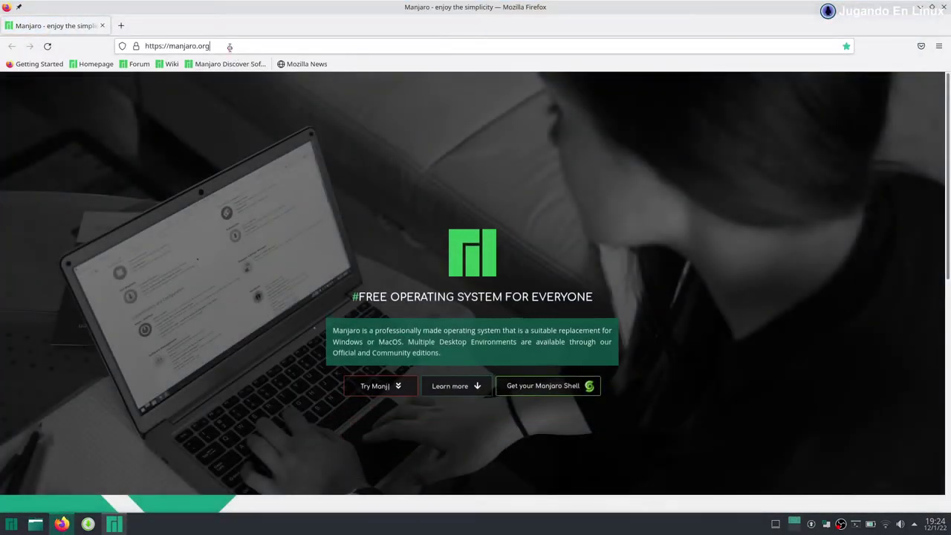
pyautogui.click(230, 46)
pyautogui.write('protondb')
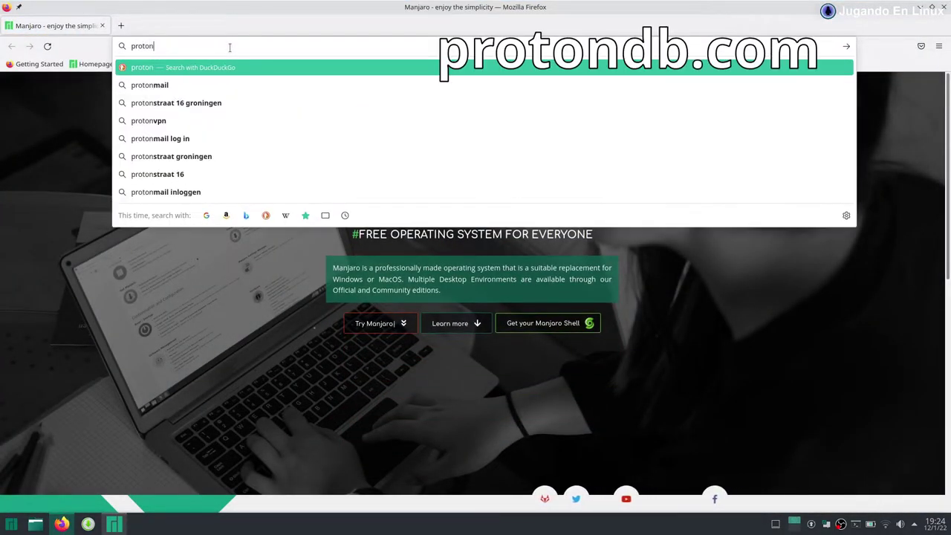
pyautogui.write('.com')
pyautogui.press('Return')
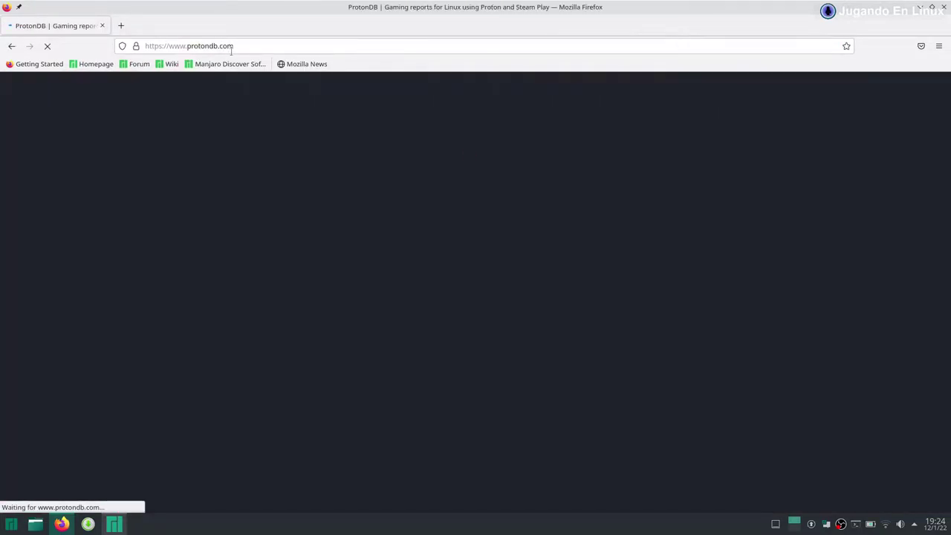
# Search ProtonDB for "cyberpunk" and open the game details page of Cyberpunk 2077
pyautogui.click(157, 96)
pyautogui.write('cyberpunk')
pyautogui.press('Return')
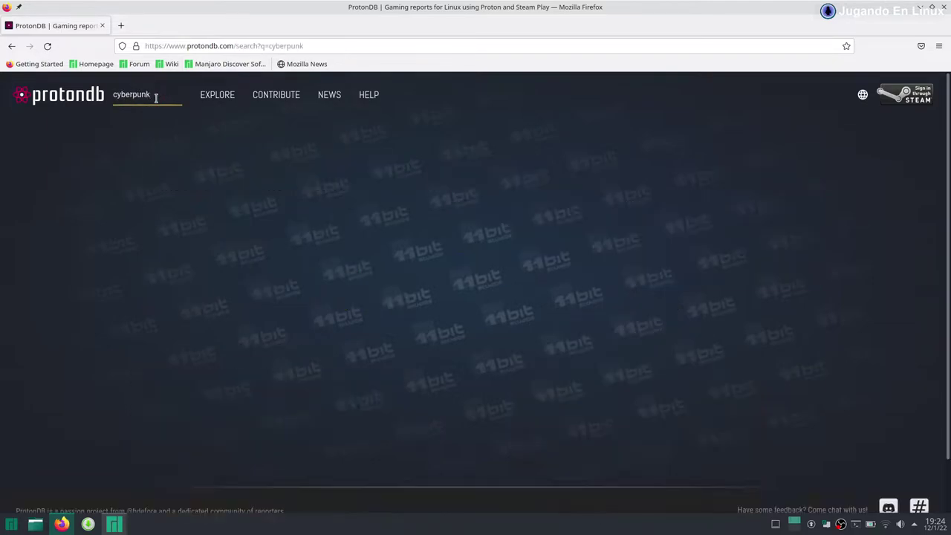
pyautogui.scroll(-5, 417, 329)
pyautogui.scroll(-6, 417, 329)
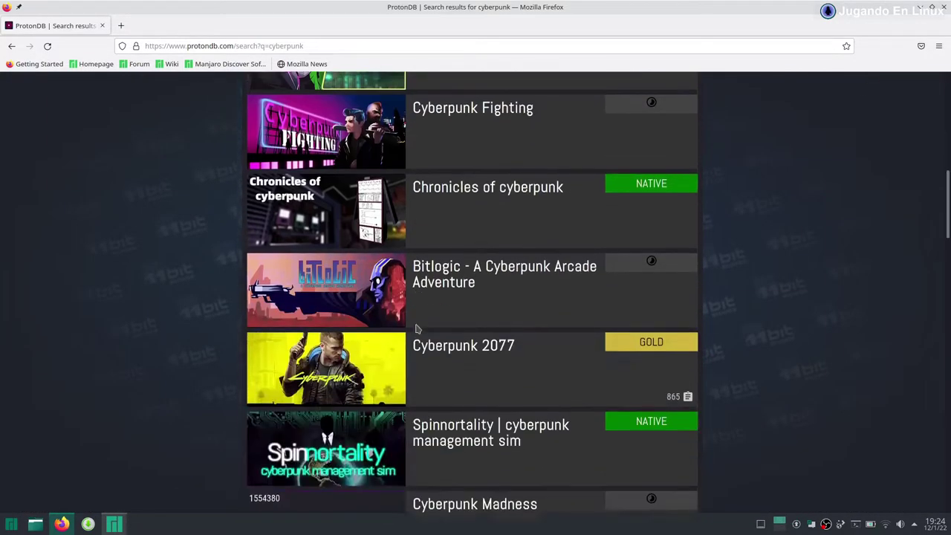
pyautogui.scroll(2, 452, 215)
pyautogui.click(457, 179)
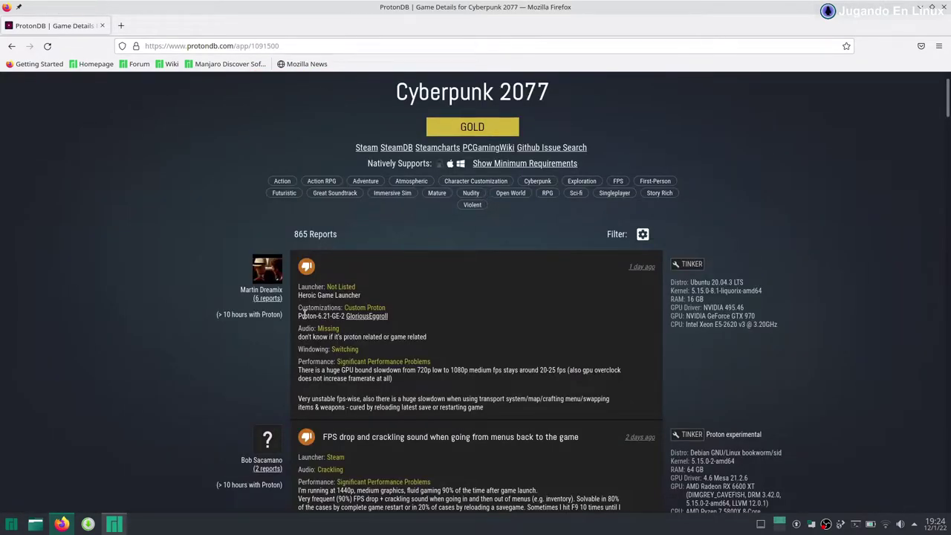
# Examine the custom Proton versions named in the Cyberpunk 2077 user reports, and close the browser
pyautogui.moveTo(298, 314); pyautogui.dragTo(414, 321)
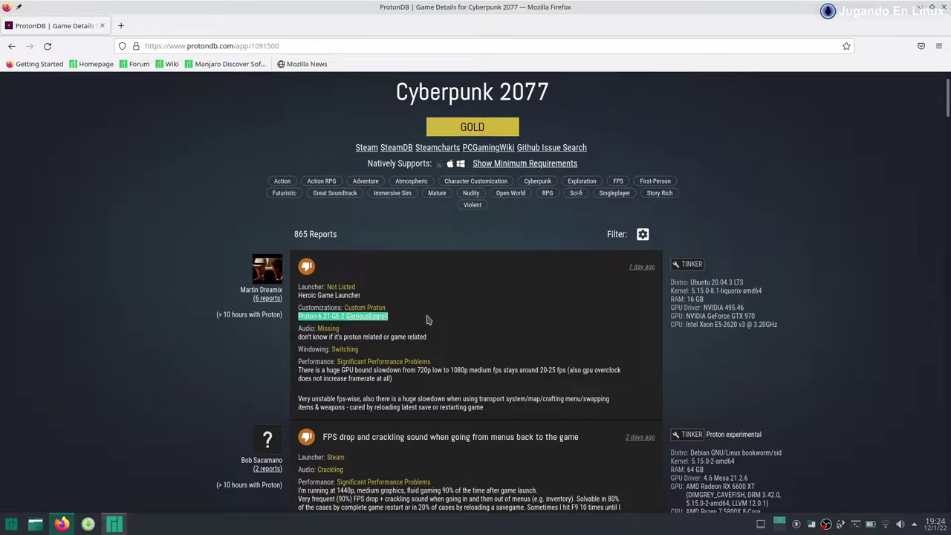
pyautogui.scroll(-5, 428, 320)
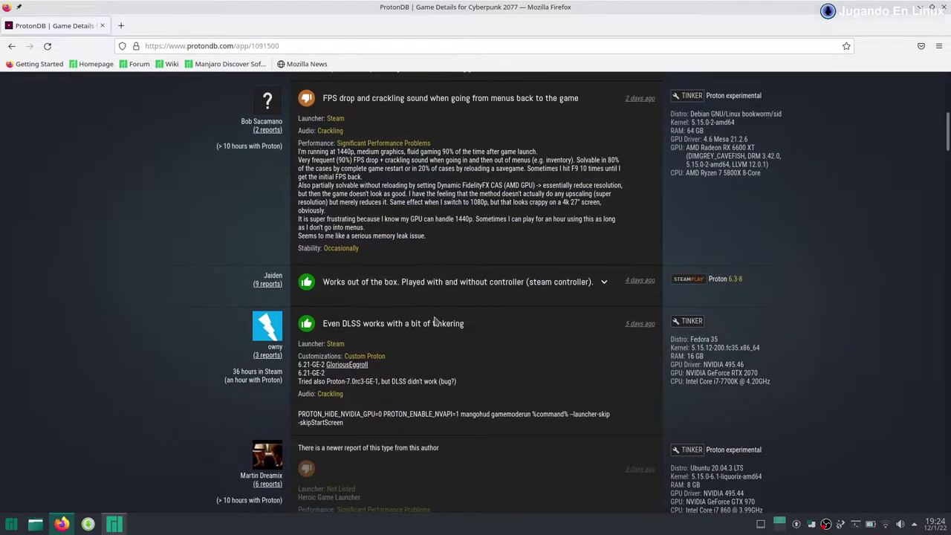
pyautogui.moveTo(388, 368); pyautogui.dragTo(297, 372)
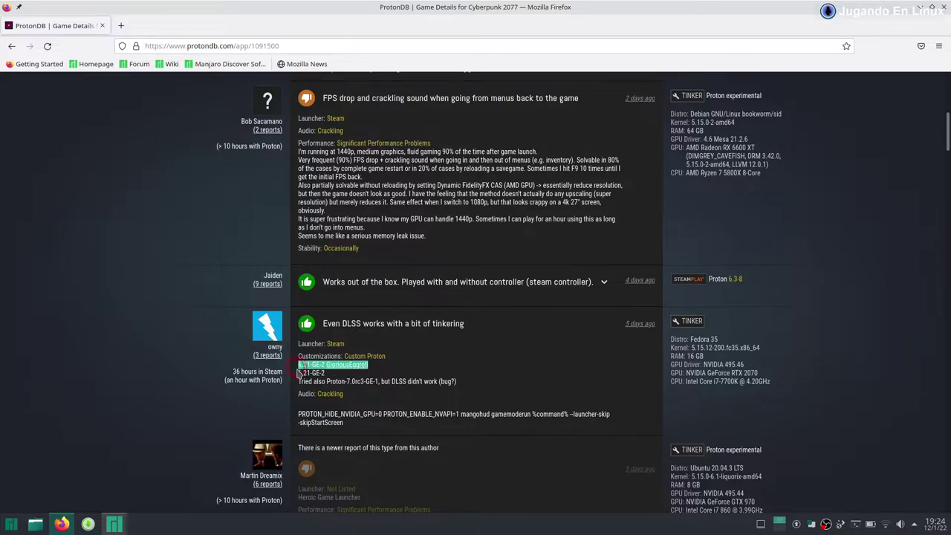
pyautogui.click(394, 369)
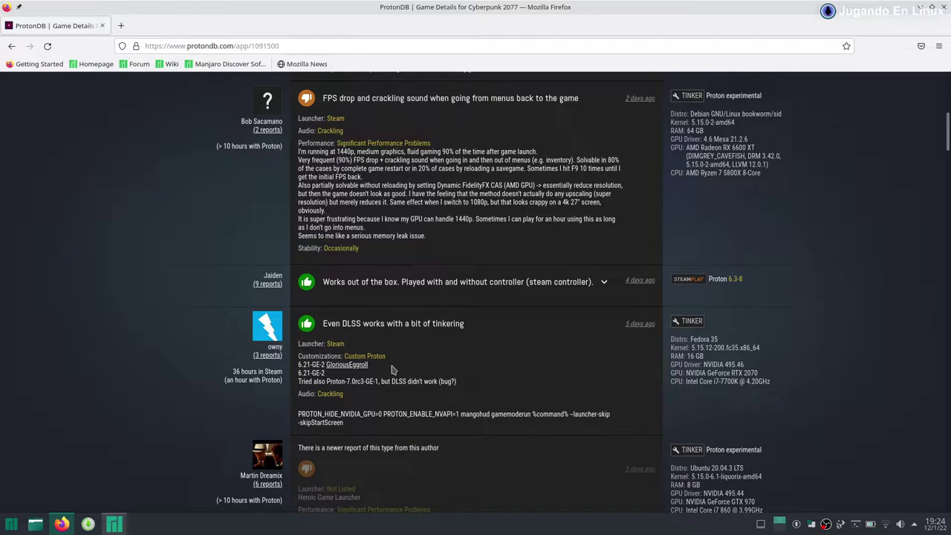
pyautogui.click(943, 7)
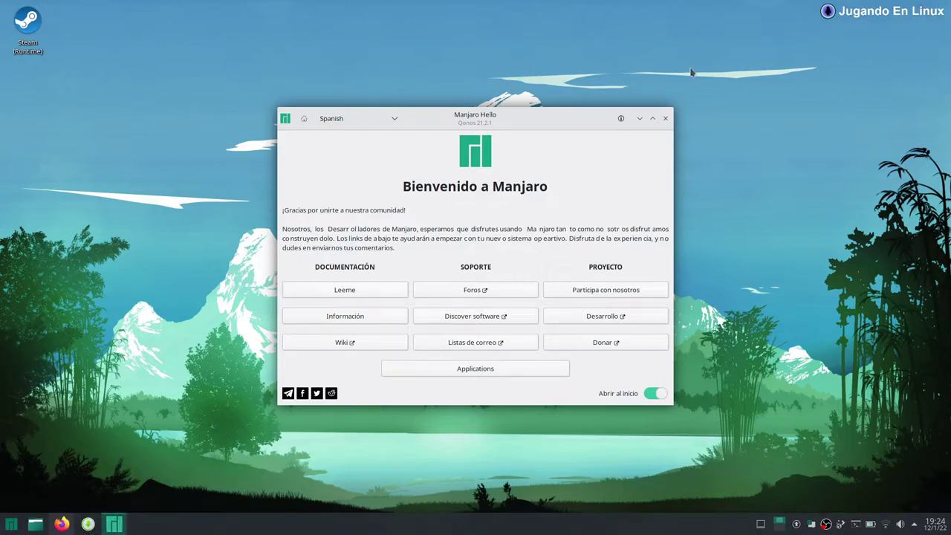
# Close the Manjaro Hello window, switch to the Pamac software manager and open its preferences, authenticating with the account password
pyautogui.click(665, 118)
pyautogui.click(88, 523)
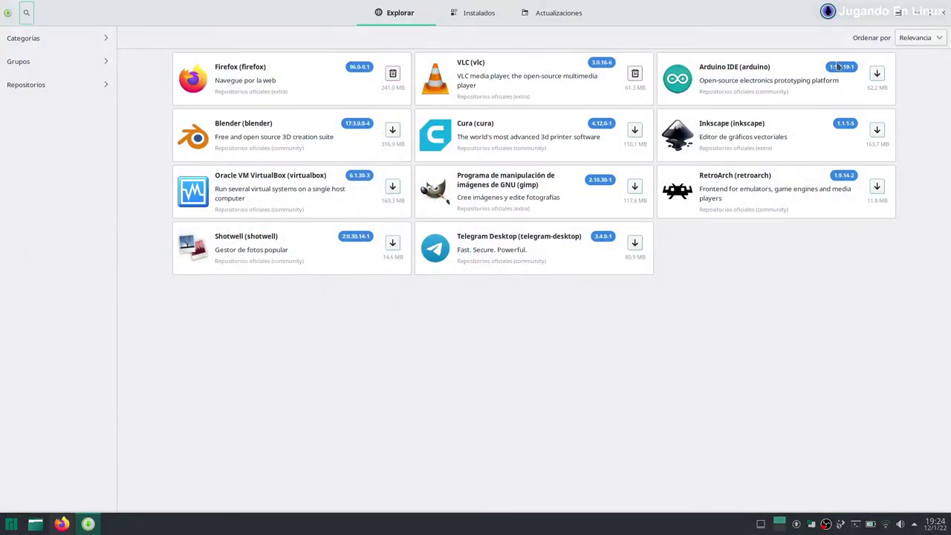
pyautogui.click(899, 15)
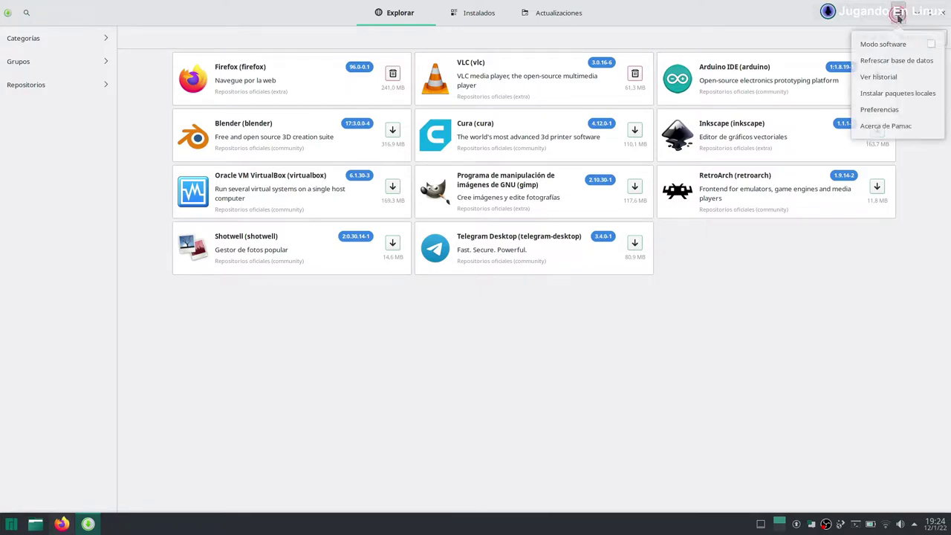
pyautogui.click(884, 110)
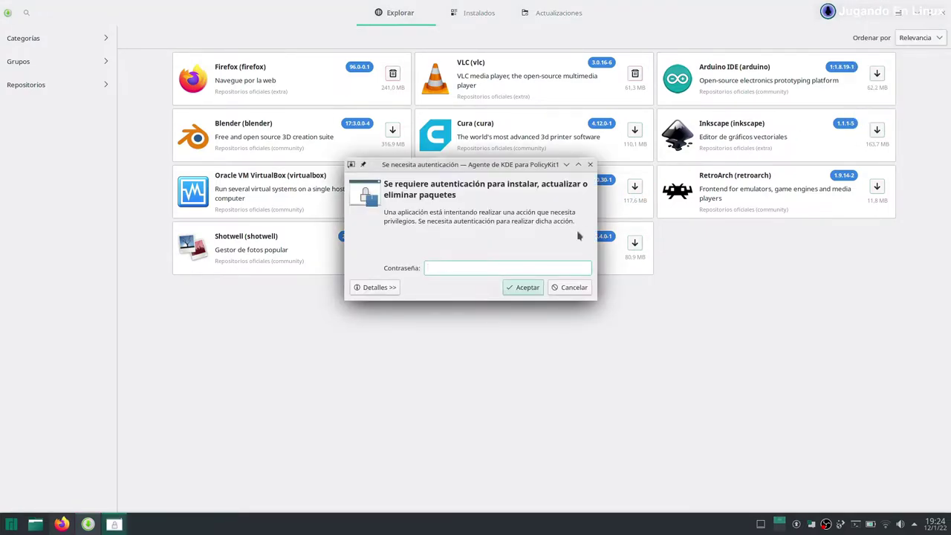
pyautogui.write('****')
pyautogui.press('Return')
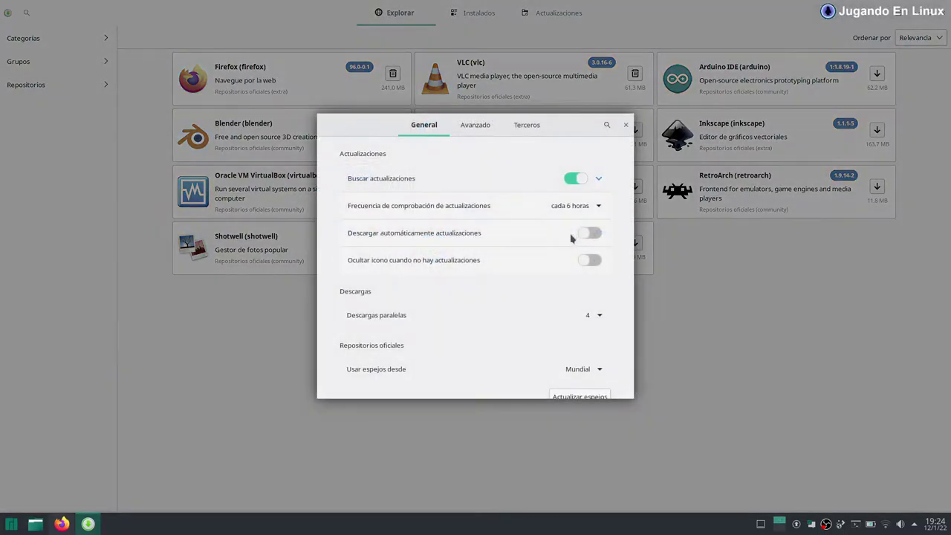
# Enable Flatpak support and its update checking in the third-party preferences, and close the preferences
pyautogui.click(528, 126)
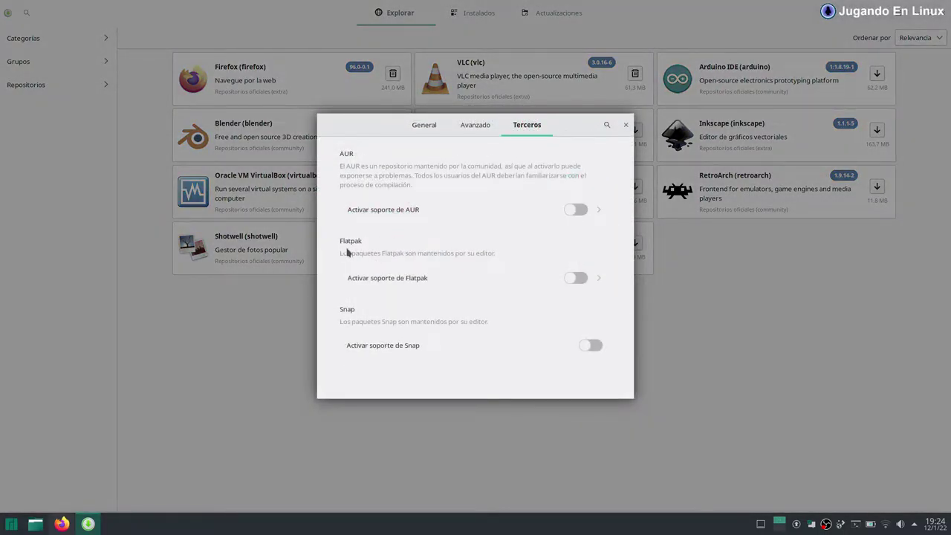
pyautogui.click(574, 280)
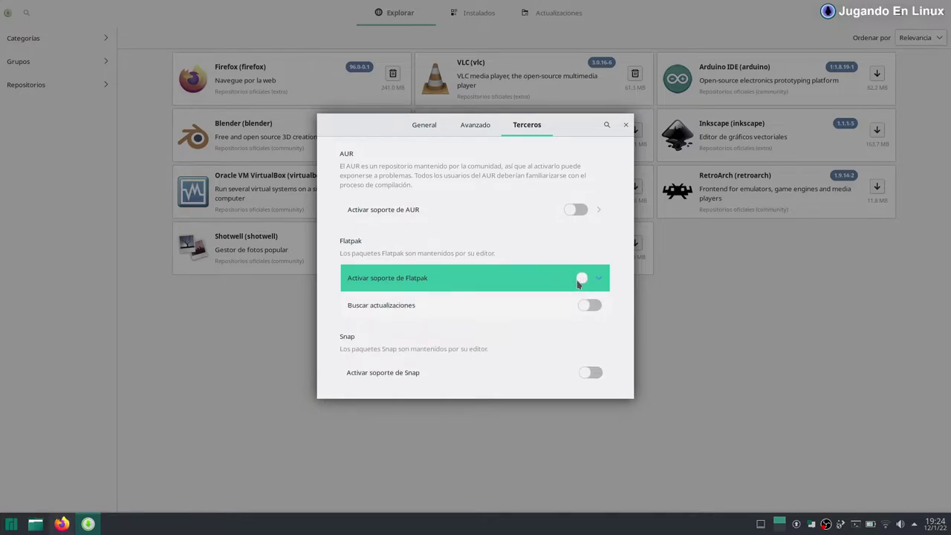
pyautogui.click(595, 307)
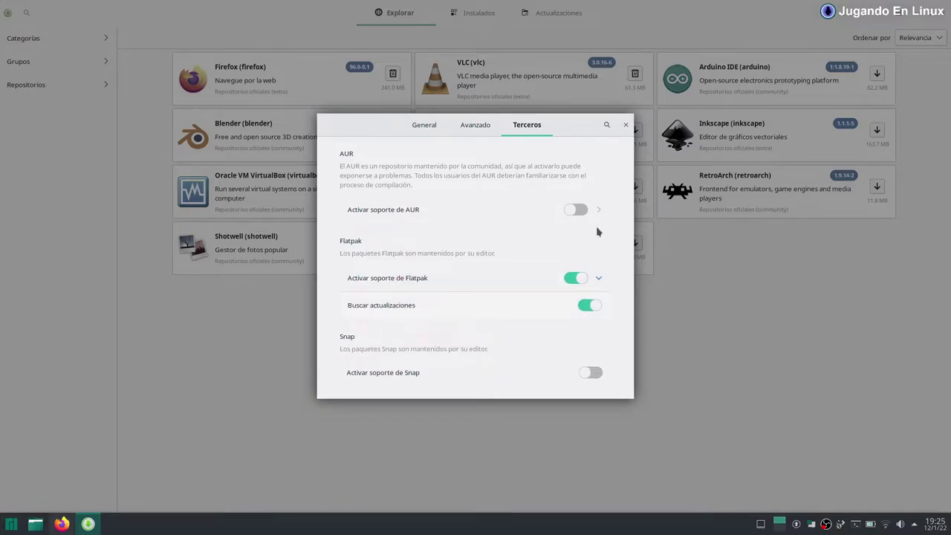
pyautogui.click(475, 125)
pyautogui.click(626, 124)
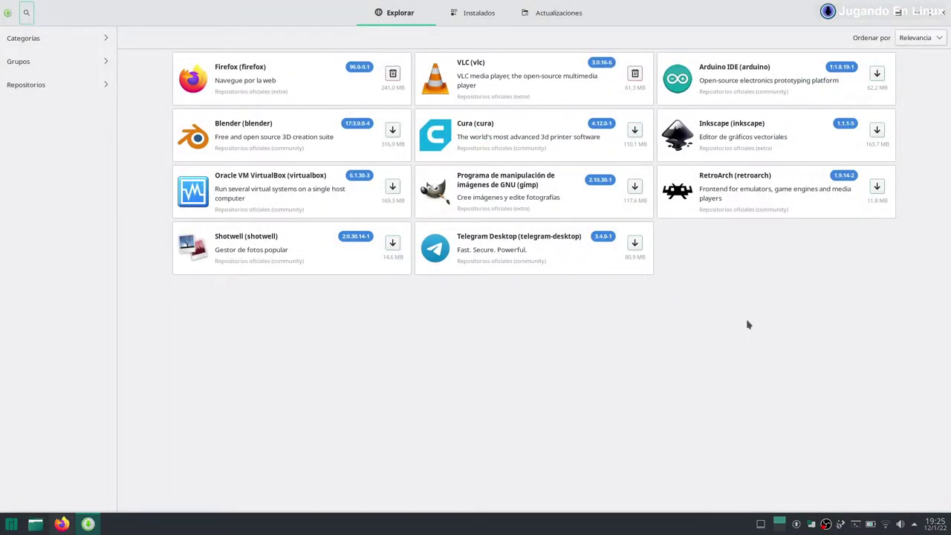
# Restart the Pamac software manager to reload its catalogue with Flatpak packages
pyautogui.click(470, 13)
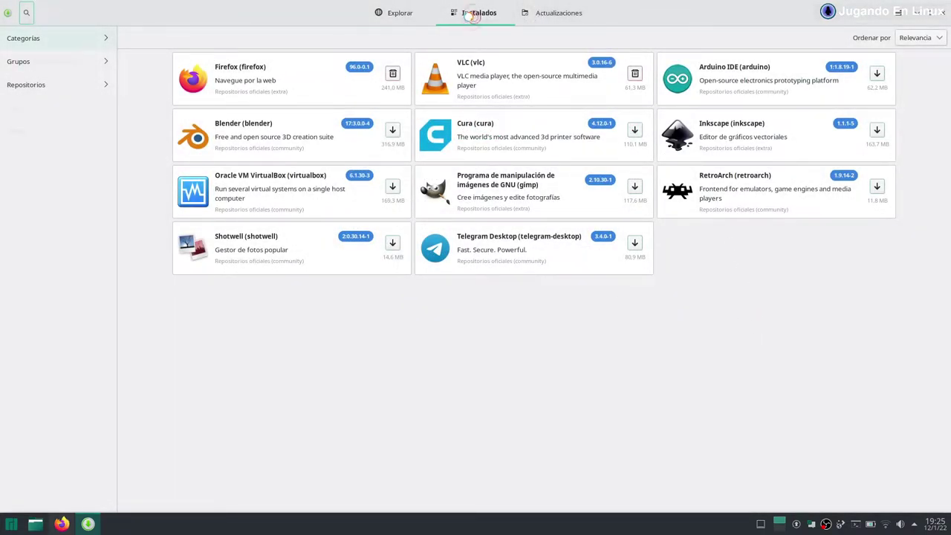
pyautogui.click(402, 13)
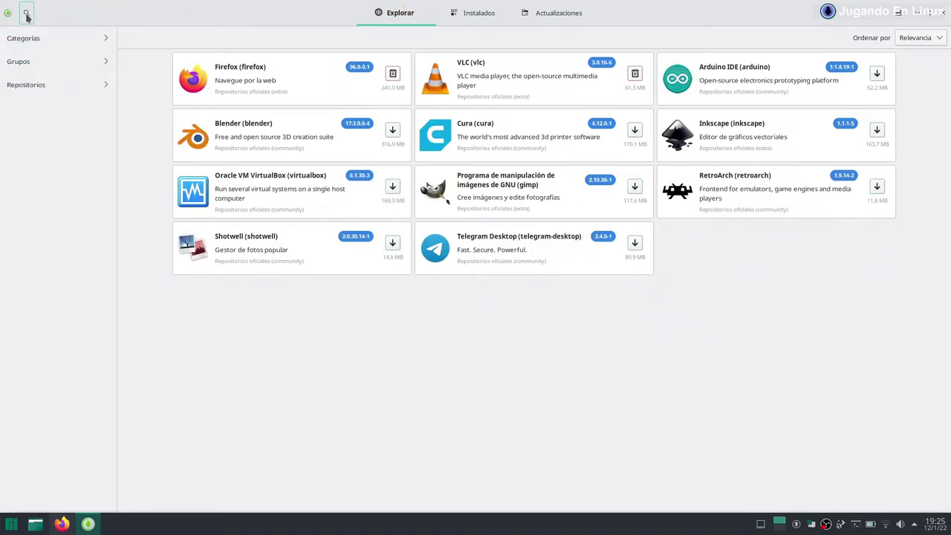
pyautogui.click(943, 13)
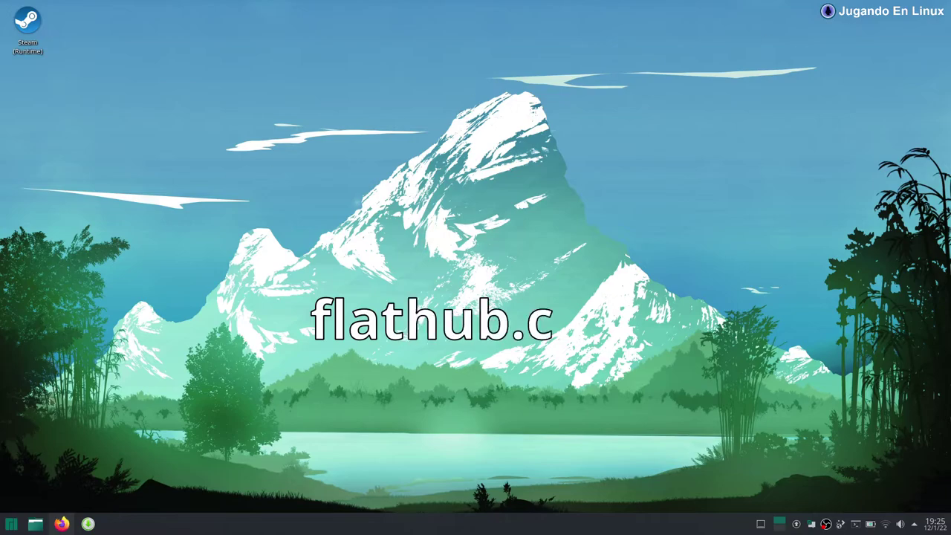
pyautogui.click(90, 525)
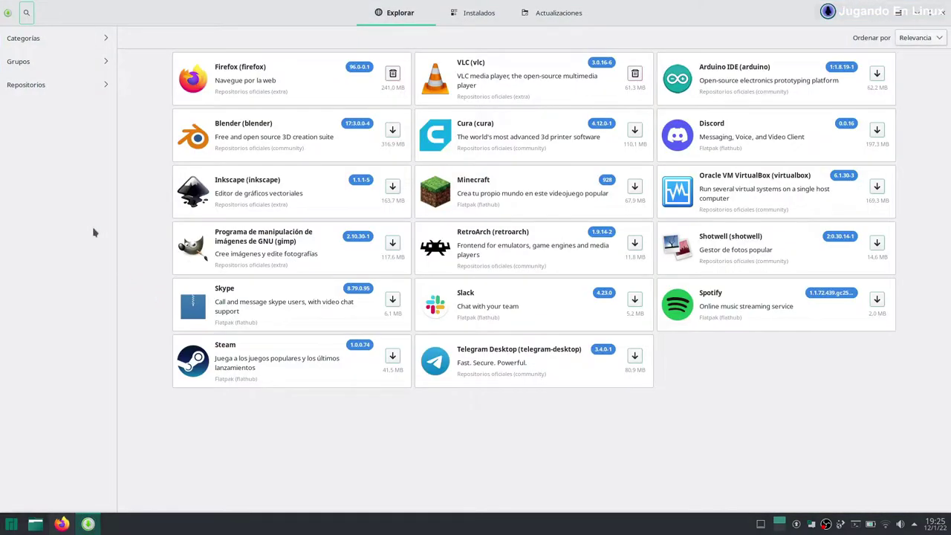
# Search for "protonup" and install the ProtonUp-Qt Flatpak, authenticating with the account password, then close the software manager
pyautogui.click(26, 13)
pyautogui.write('protonup')
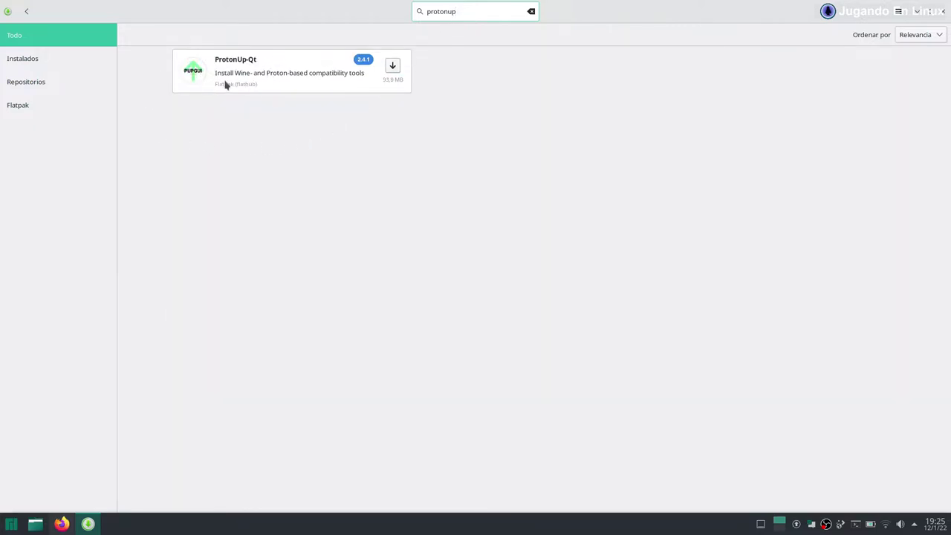
pyautogui.click(391, 67)
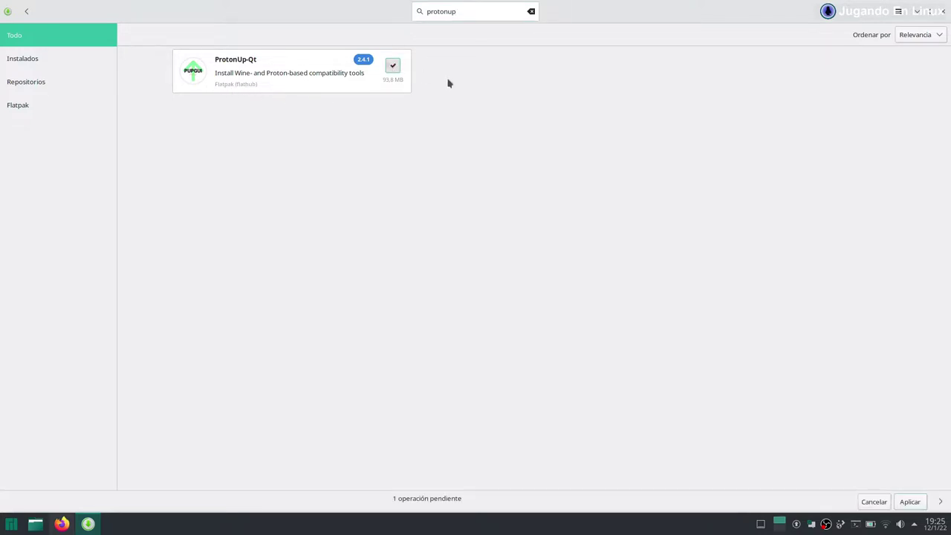
pyautogui.click(909, 501)
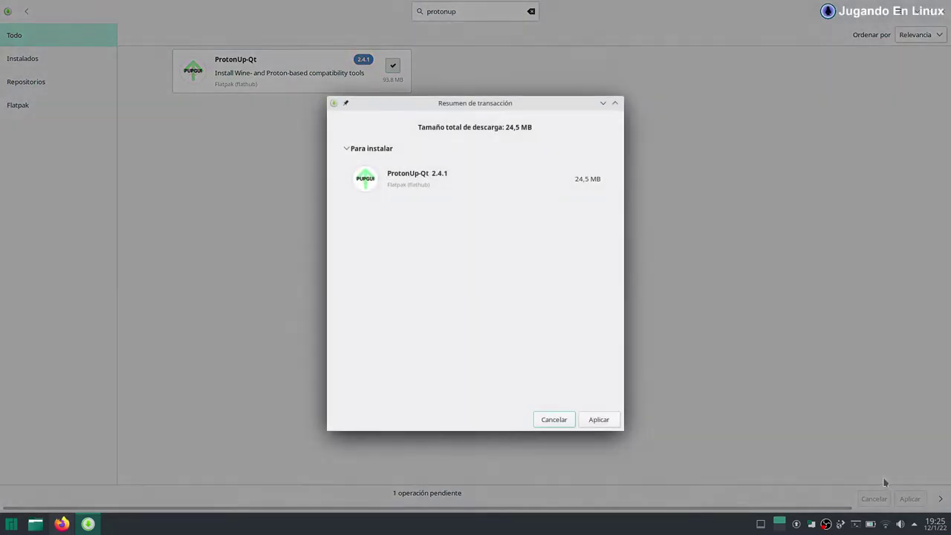
pyautogui.click(596, 421)
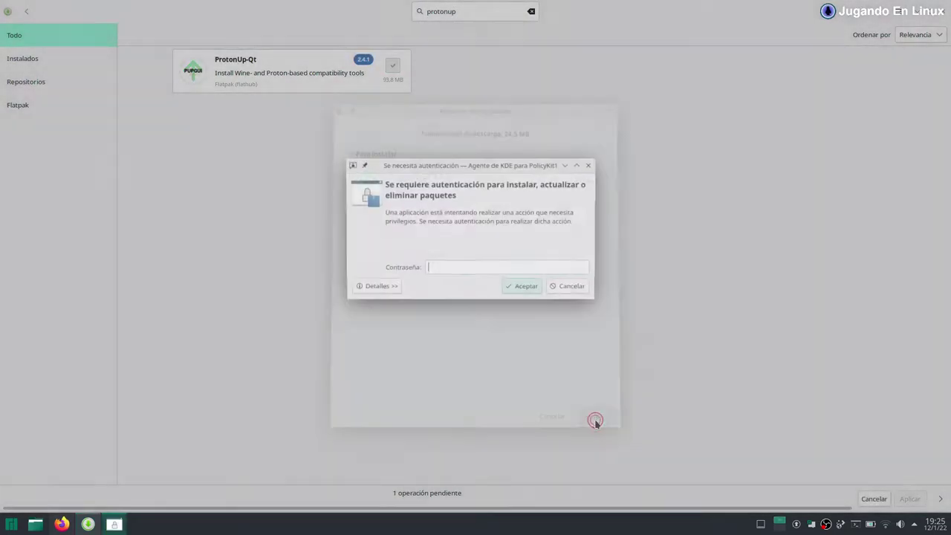
pyautogui.write('***')
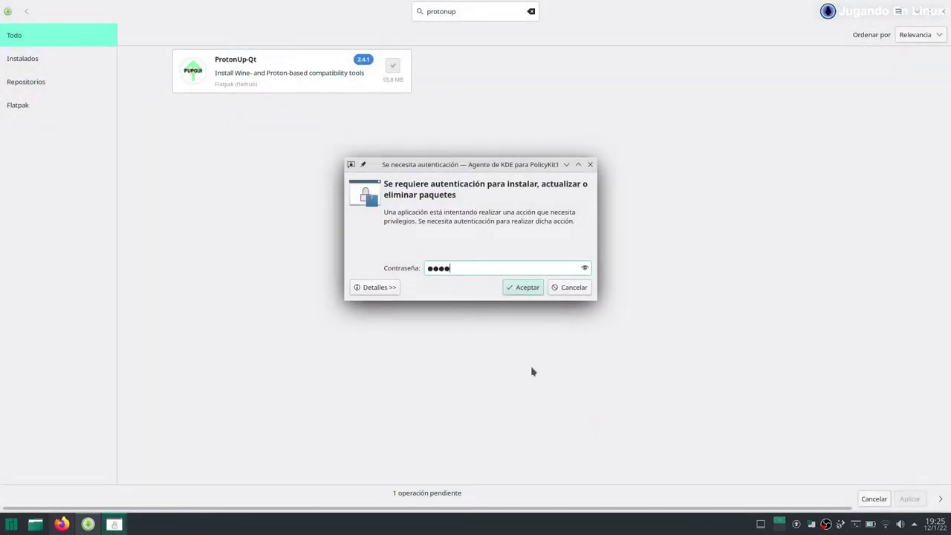
pyautogui.press('Return')
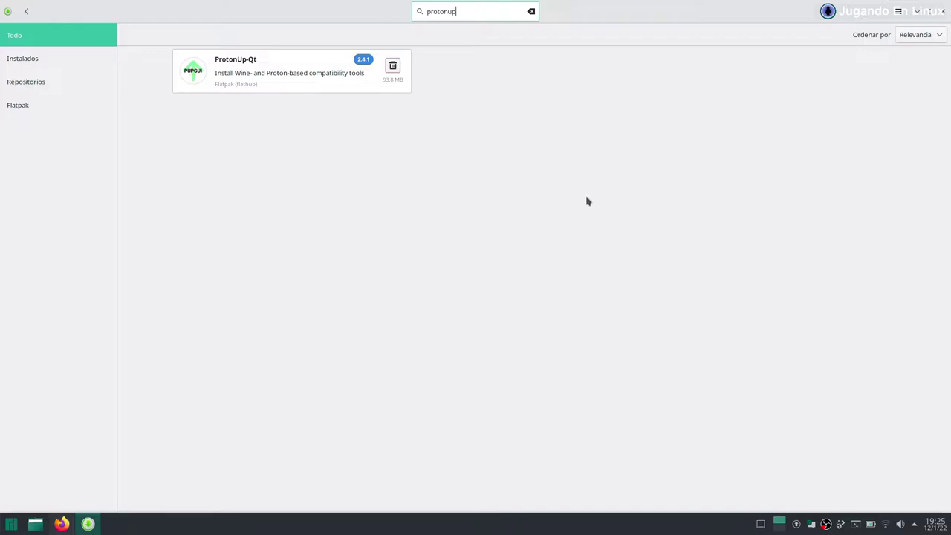
pyautogui.click(944, 12)
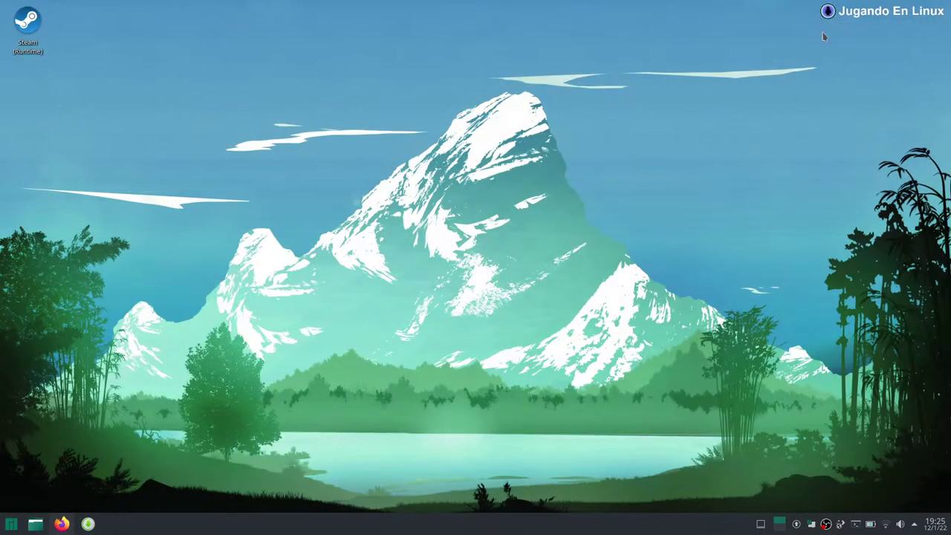
# Launch ProtonUp-Qt from the installed games applications and move its window to the middle of the desktop
pyautogui.click(12, 524)
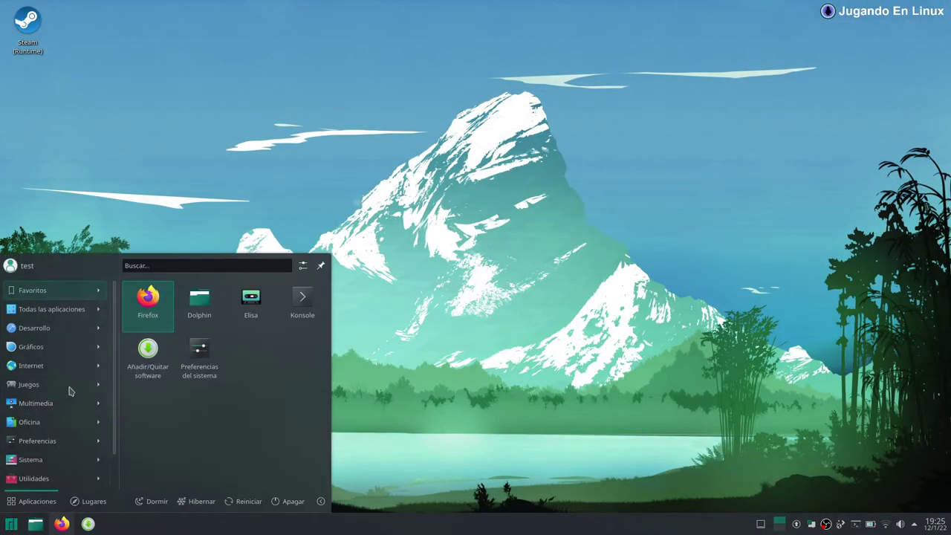
pyautogui.click(45, 385)
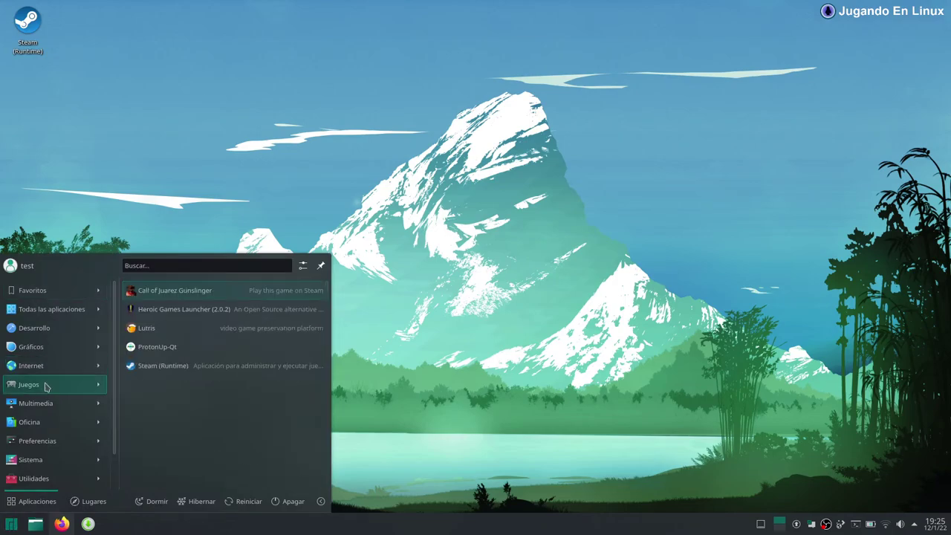
pyautogui.click(162, 349)
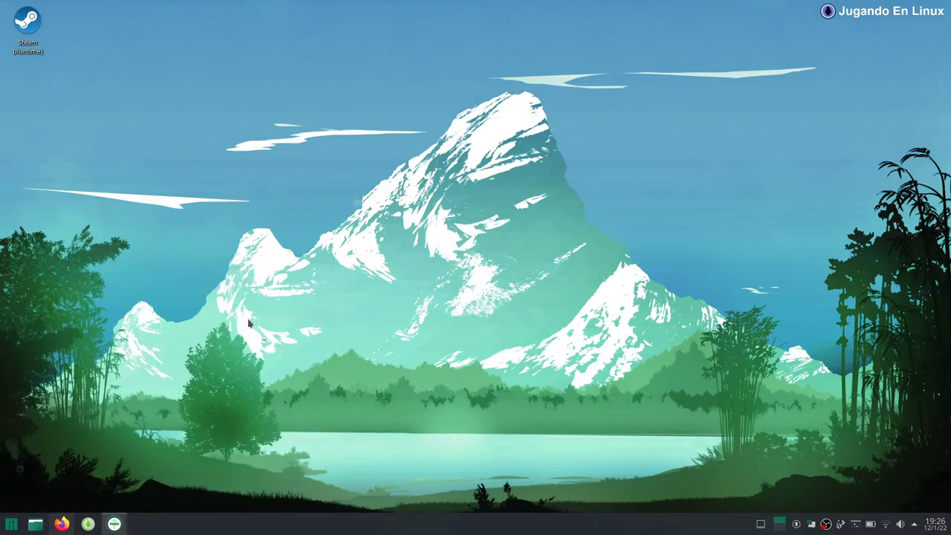
pyautogui.moveTo(119, 7); pyautogui.dragTo(470, 145)
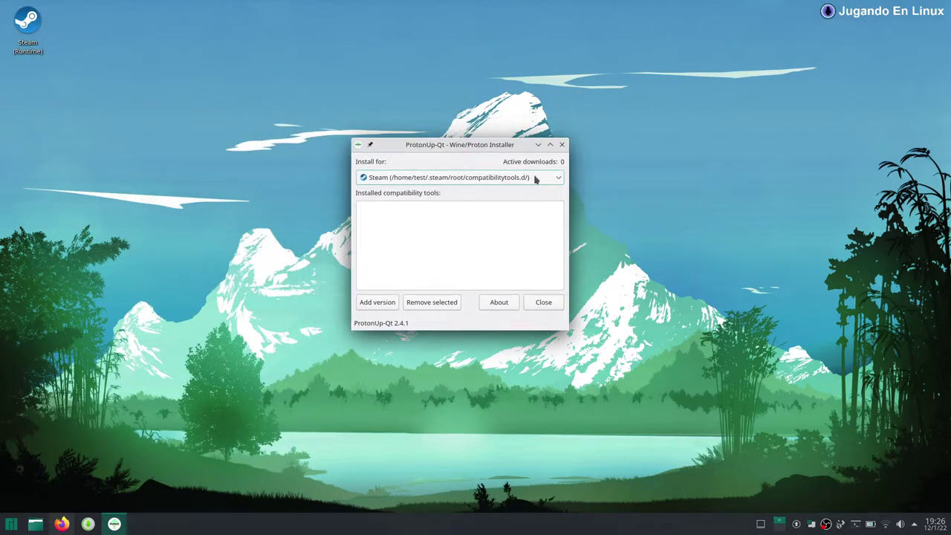
# Install version 6.21-GE-2 of the Proton-GE compatibility tool for the Steam installation
pyautogui.click(511, 178)
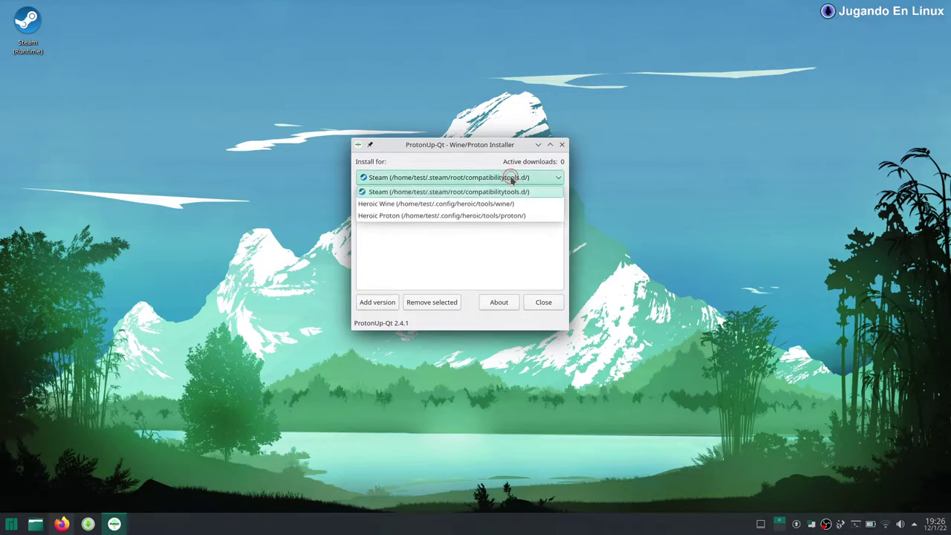
pyautogui.click(416, 181)
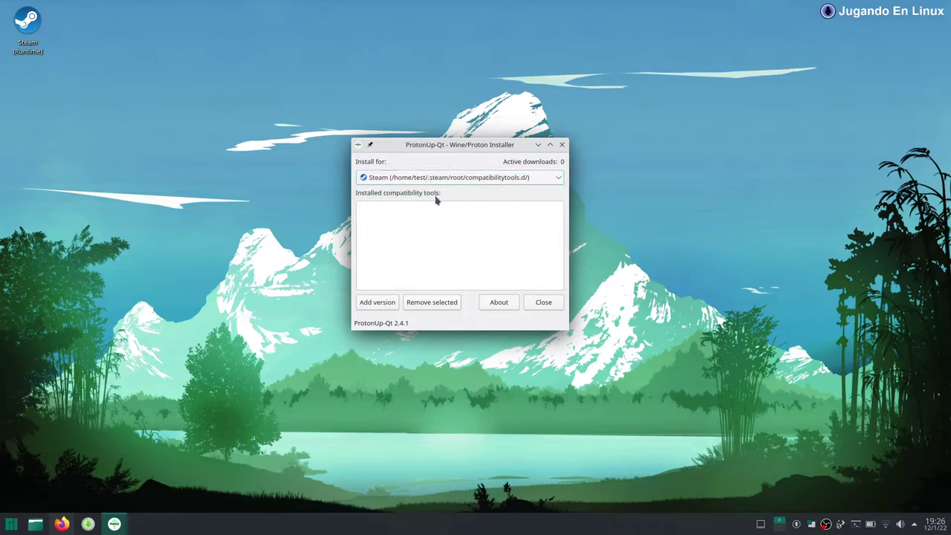
pyautogui.click(376, 303)
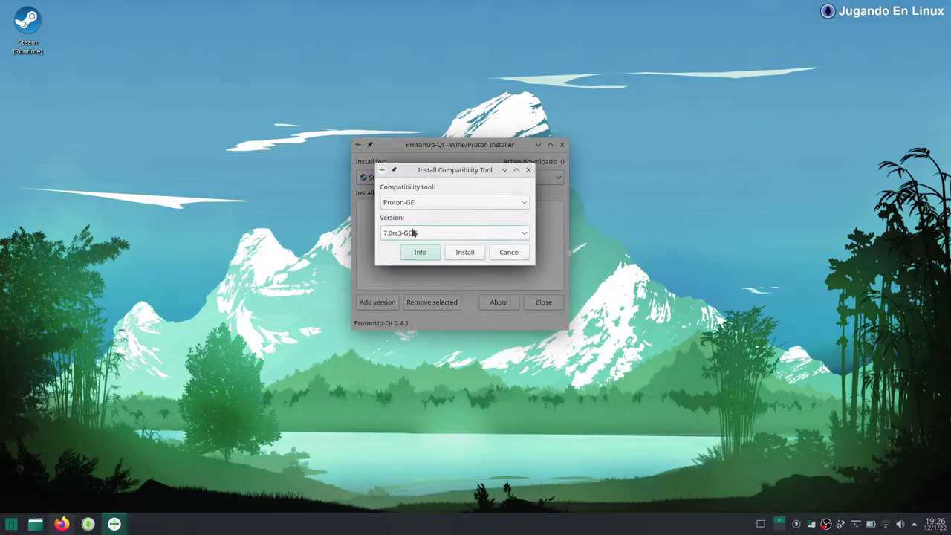
pyautogui.click(429, 203)
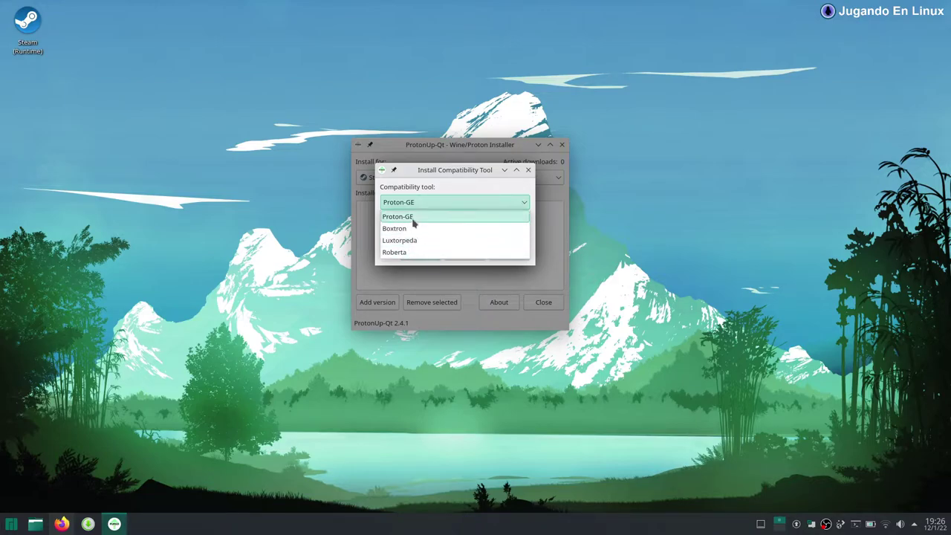
pyautogui.click(413, 216)
pyautogui.click(424, 235)
pyautogui.click(415, 270)
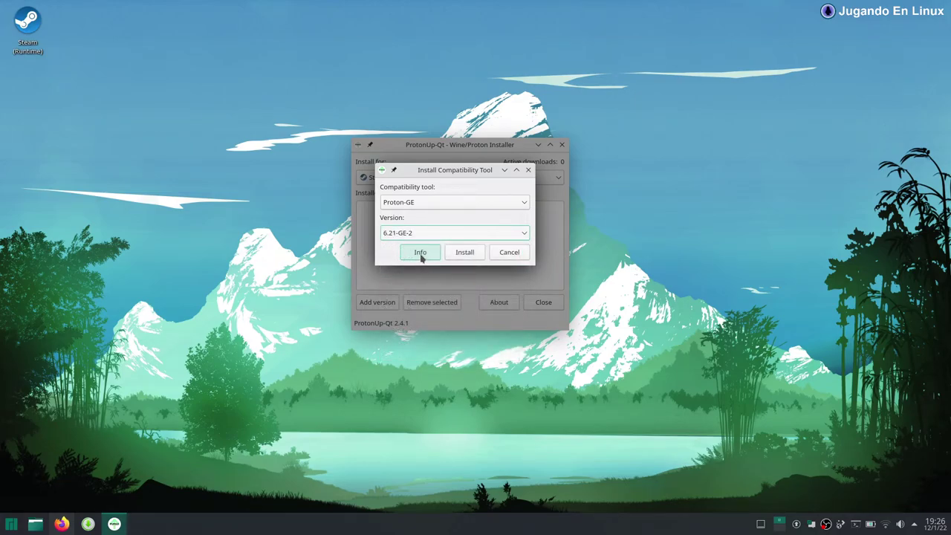
pyautogui.click(463, 252)
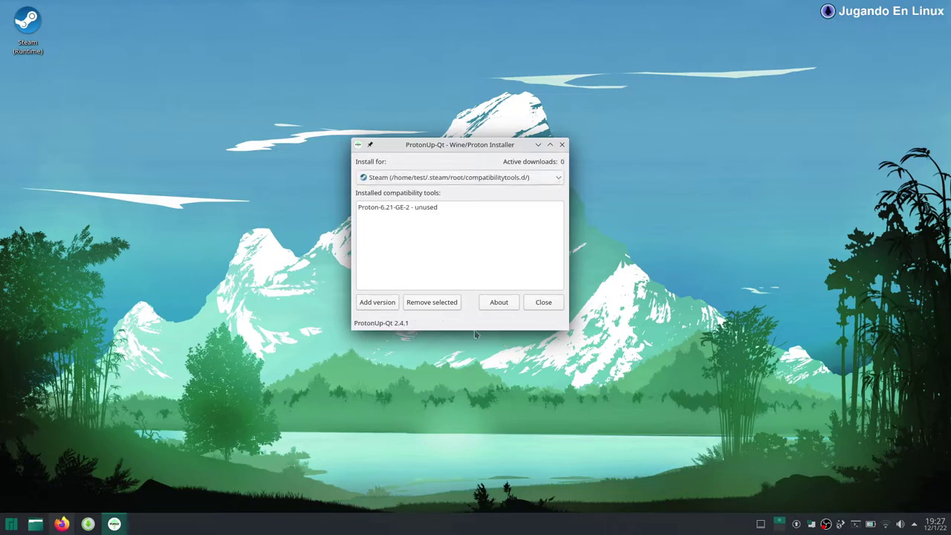
# Minimize ProtonUp-Qt, launch Steam and open Call of Juarez Gunslinger in the game library
pyautogui.click(403, 213)
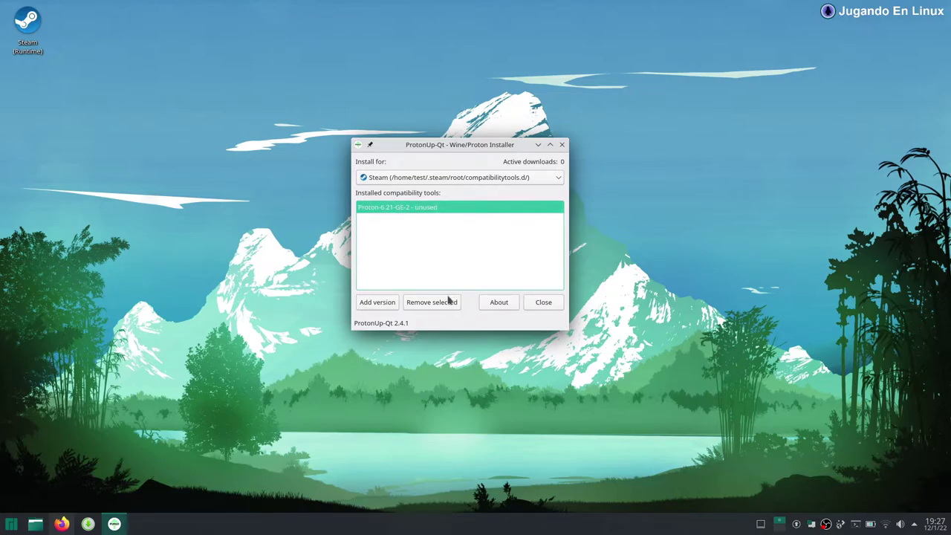
pyautogui.click(538, 146)
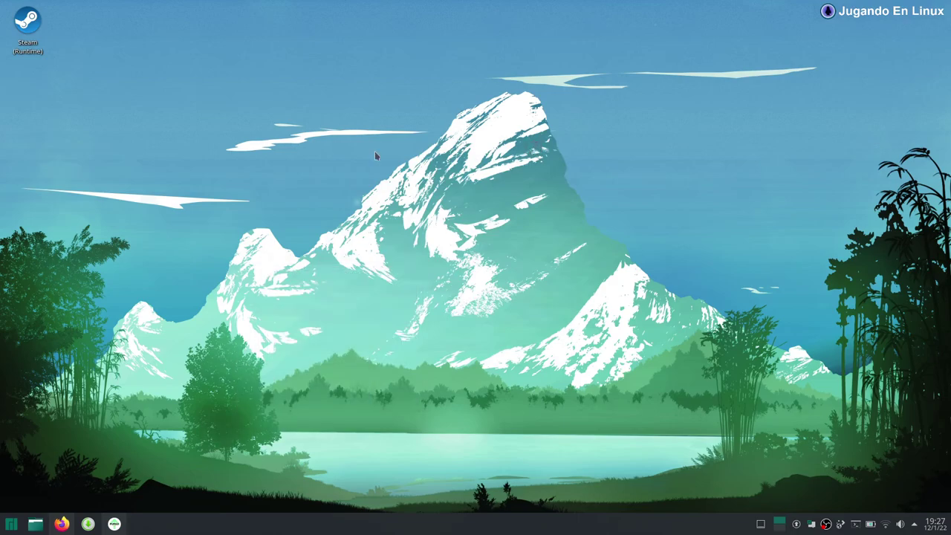
pyautogui.doubleClick(31, 26)
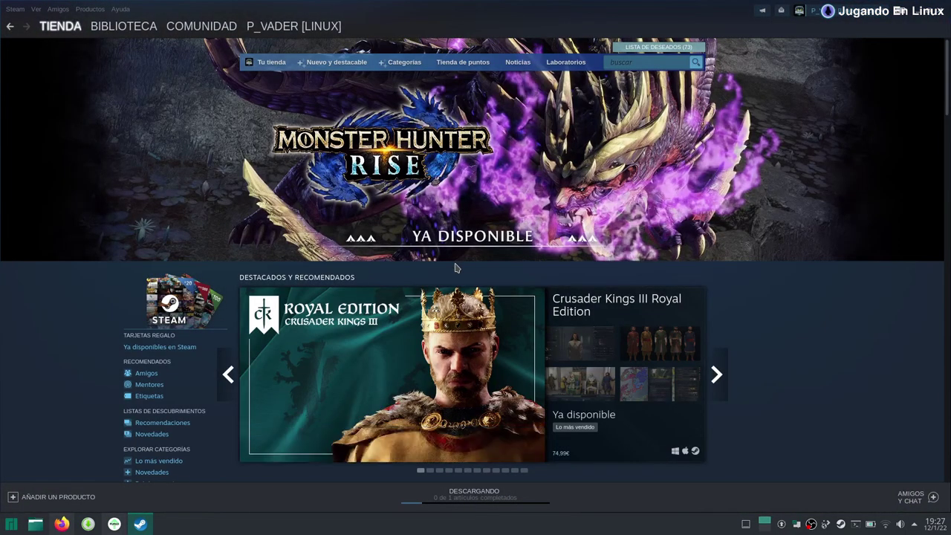
pyautogui.click(123, 28)
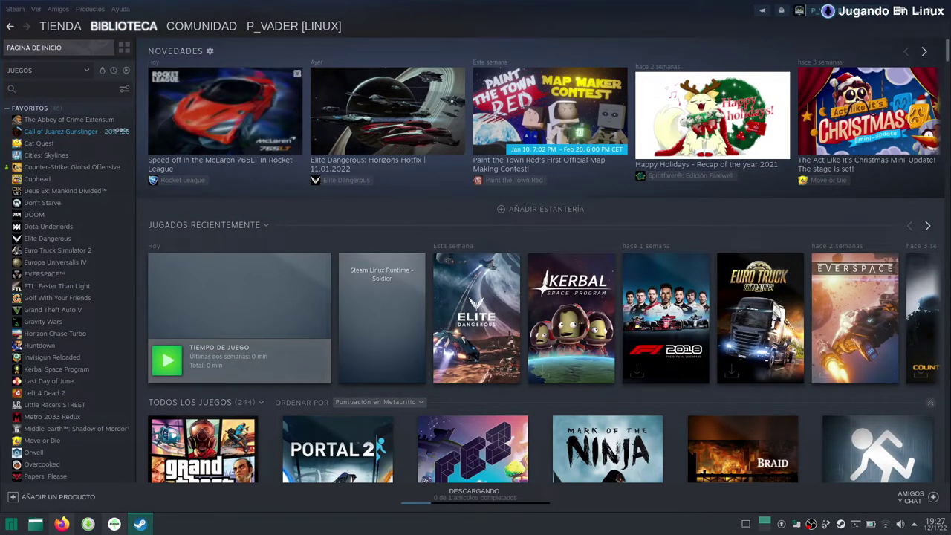
pyautogui.click(72, 132)
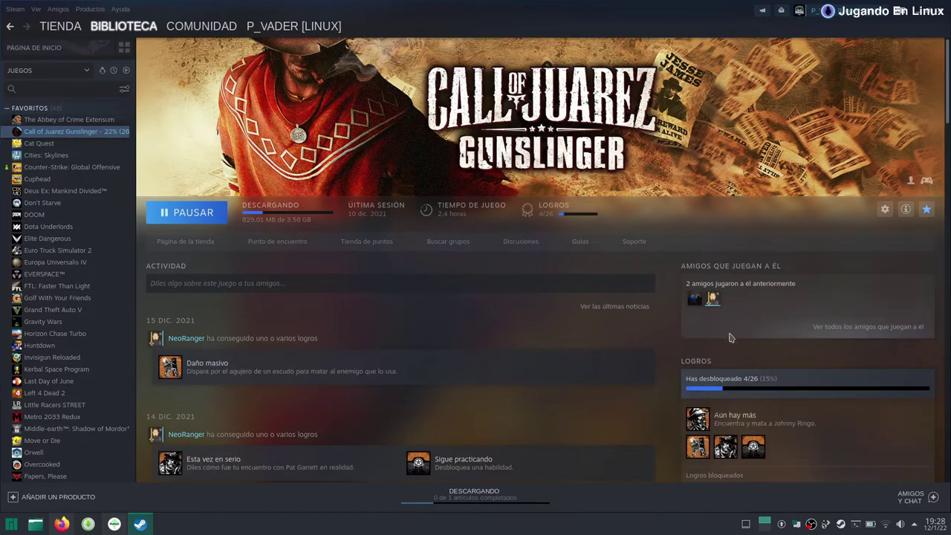
# Pause the Call of Juarez Gunslinger download and return to the game's library page
pyautogui.click(466, 491)
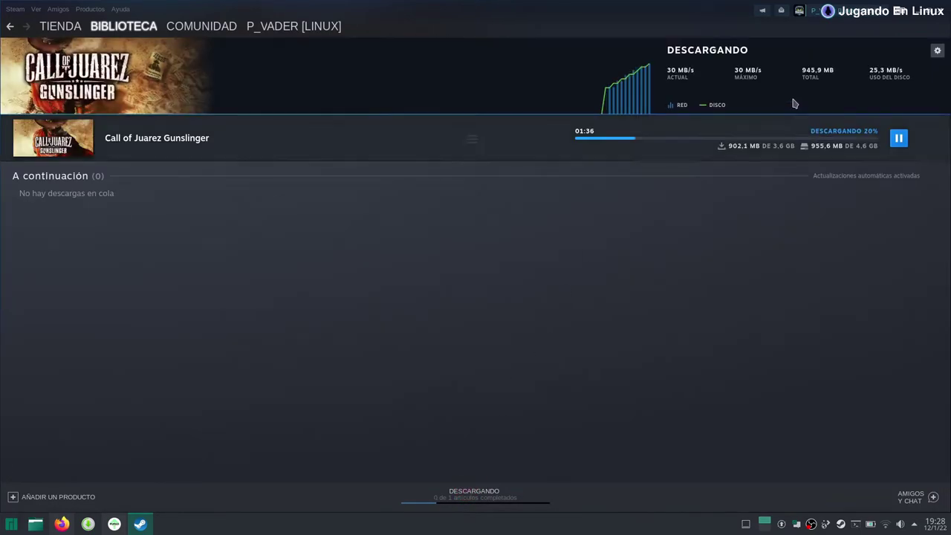
pyautogui.click(898, 138)
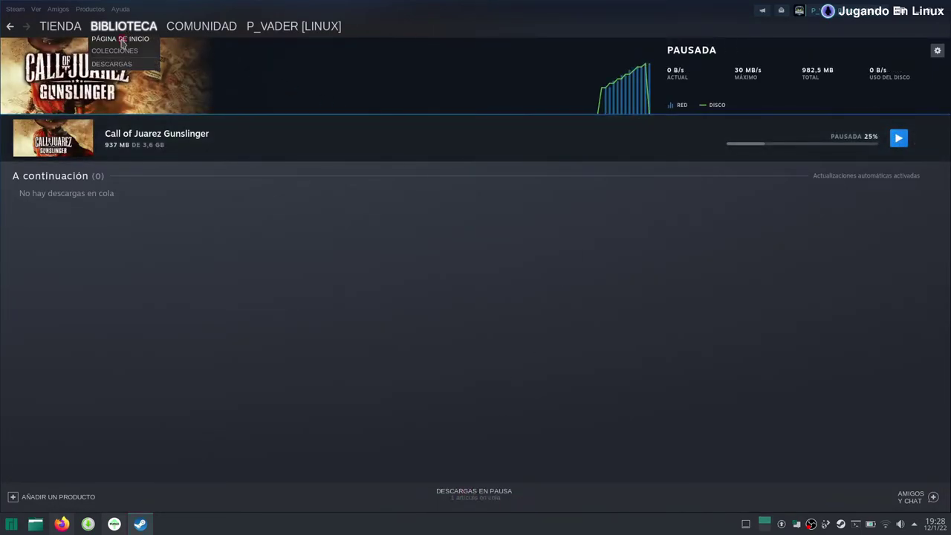
pyautogui.click(121, 39)
pyautogui.click(67, 131)
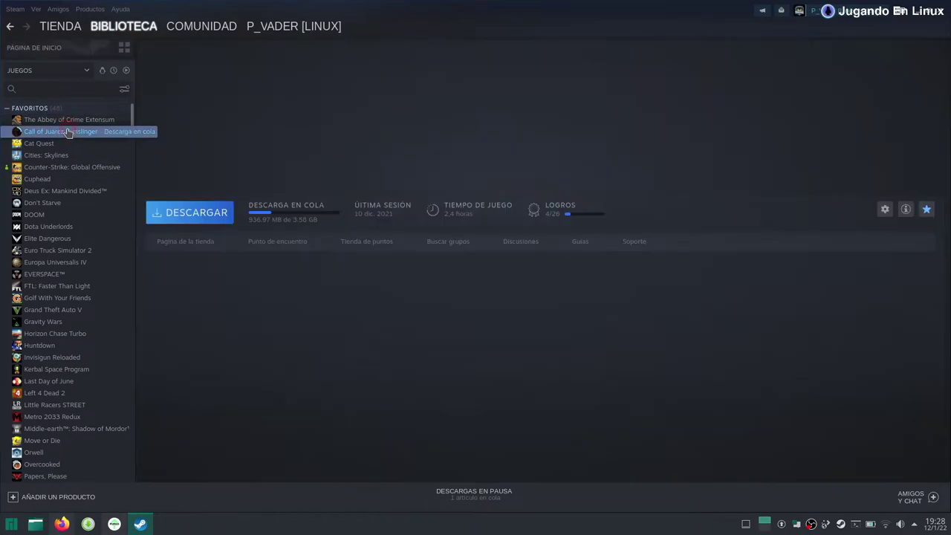
# View the global Steam Play settings, including the tool used to run other titles, and leave them without saving
pyautogui.click(16, 10)
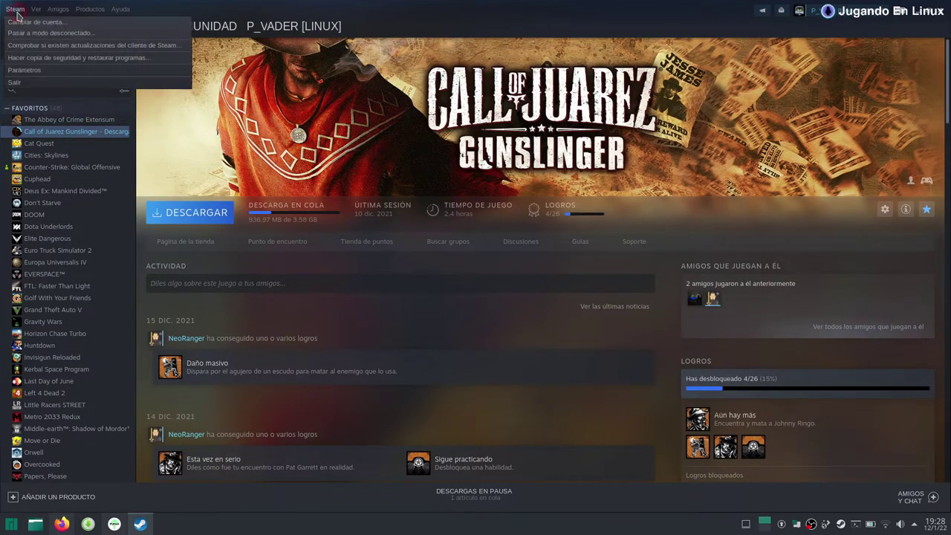
pyautogui.click(24, 70)
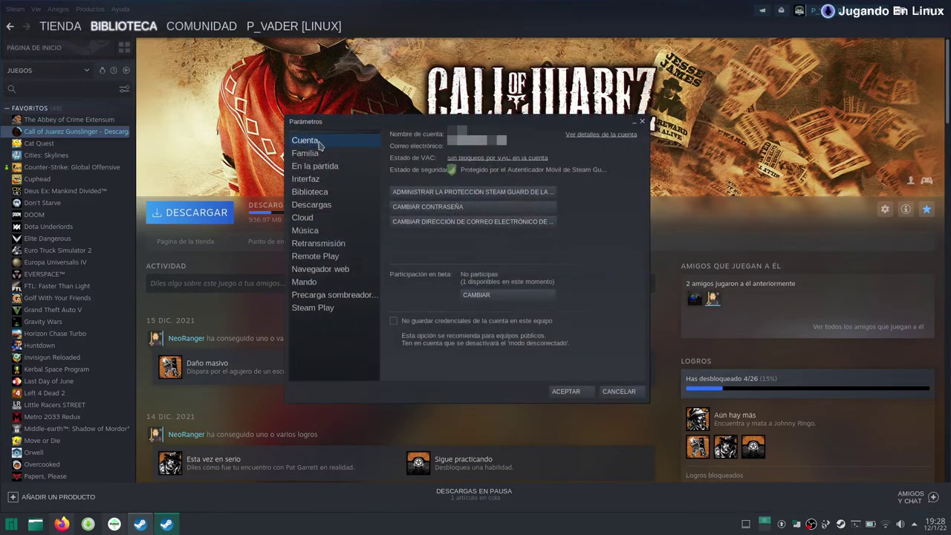
pyautogui.click(314, 310)
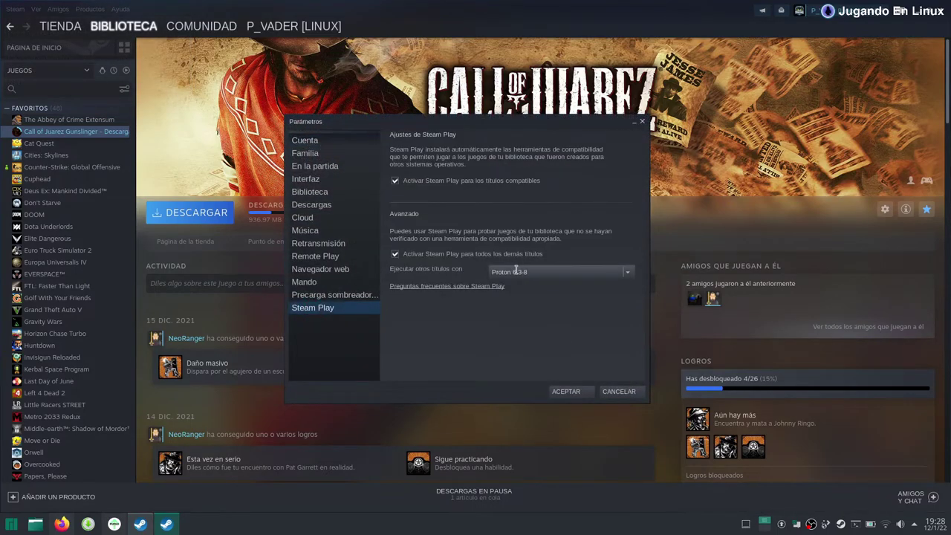
pyautogui.click(621, 392)
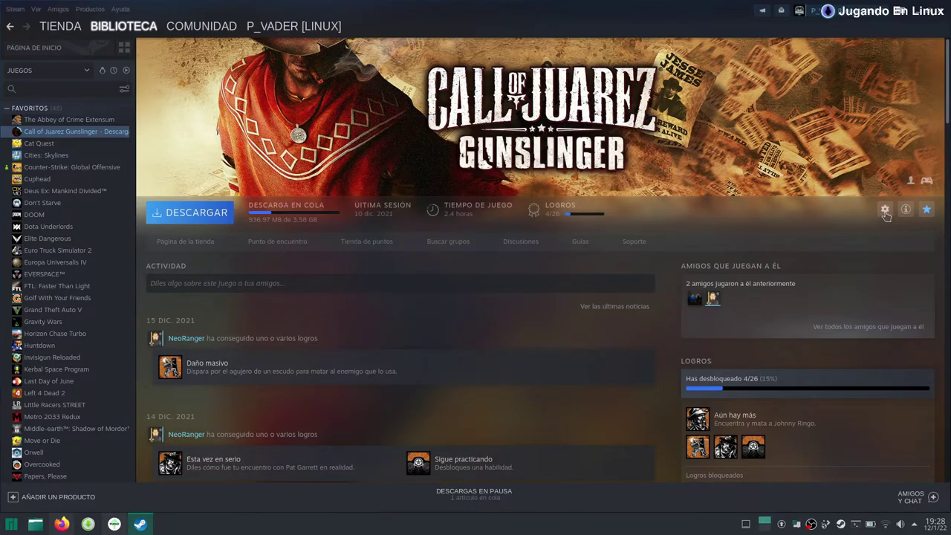
# Force Call of Juarez Gunslinger to use Proton-6.21-GE-2, compare it with the tool listed in ProtonUp-Qt, and close the game's properties
pyautogui.click(886, 211)
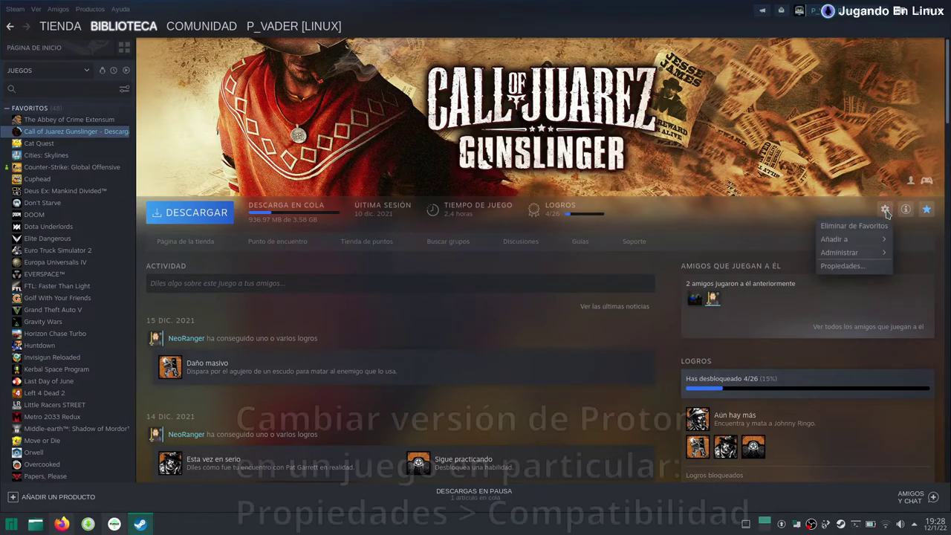
pyautogui.click(842, 266)
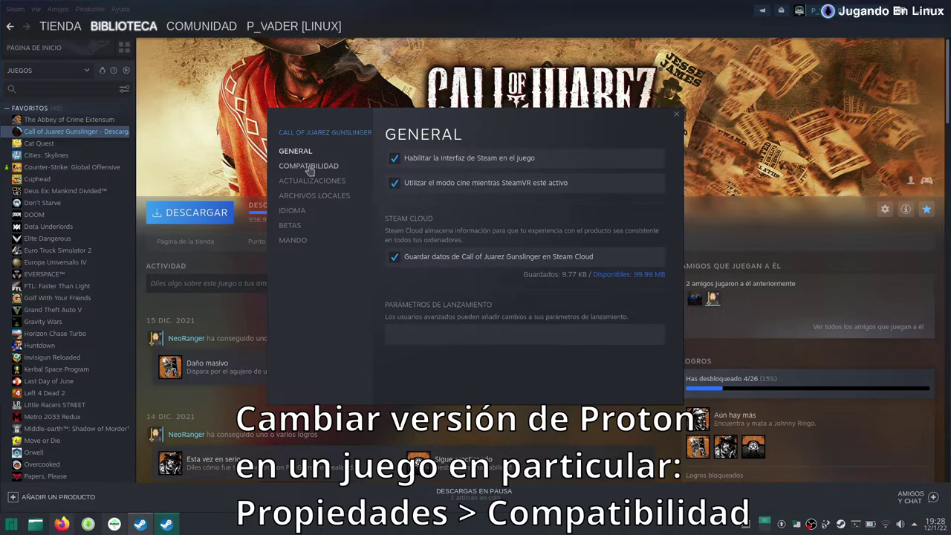
pyautogui.click(312, 168)
pyautogui.click(425, 162)
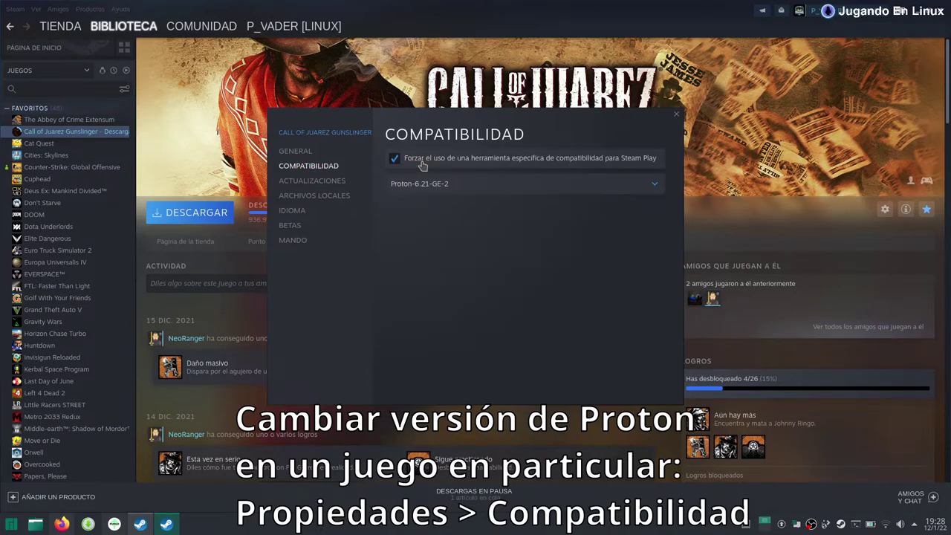
pyautogui.click(461, 186)
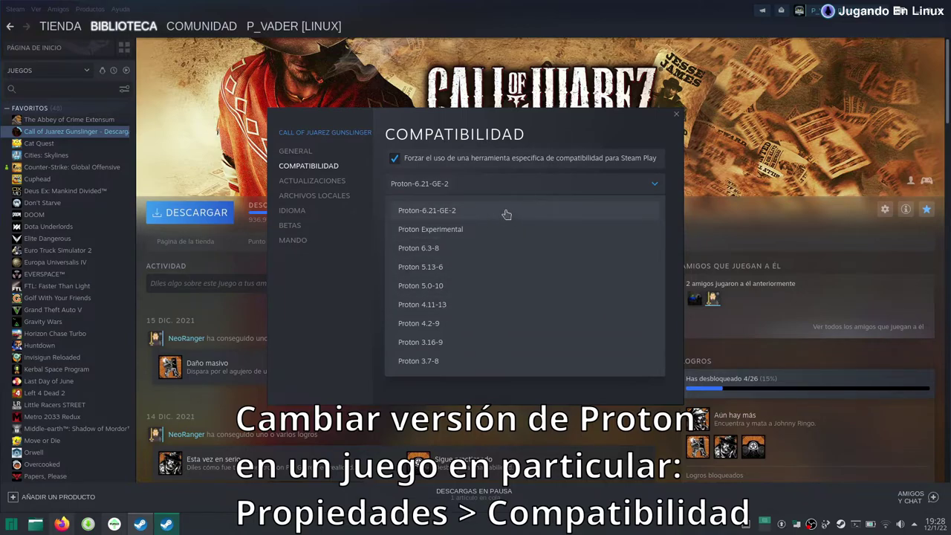
pyautogui.click(114, 524)
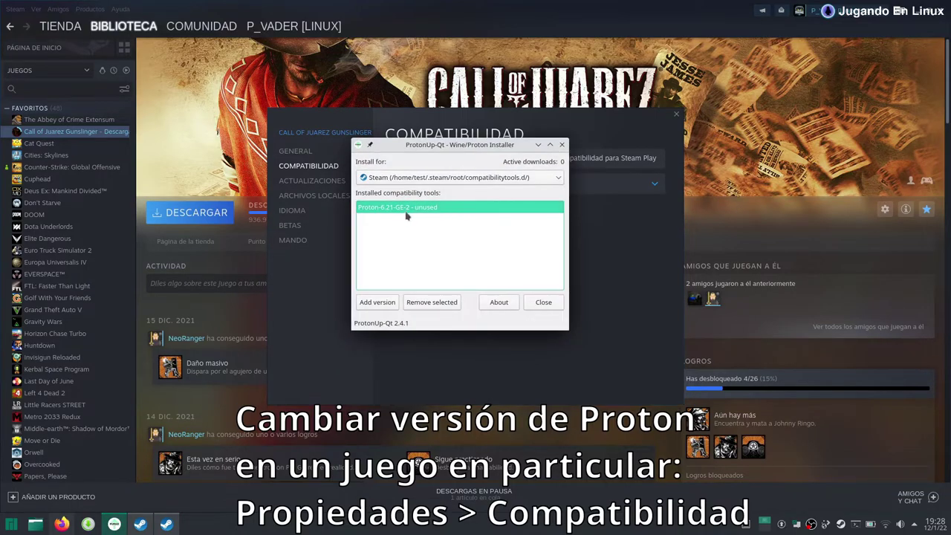
pyautogui.click(539, 145)
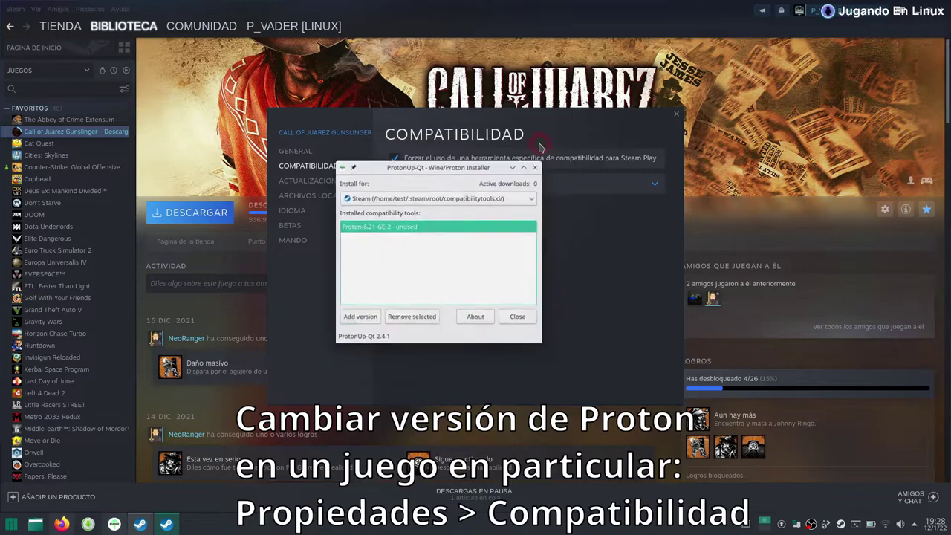
pyautogui.click(677, 116)
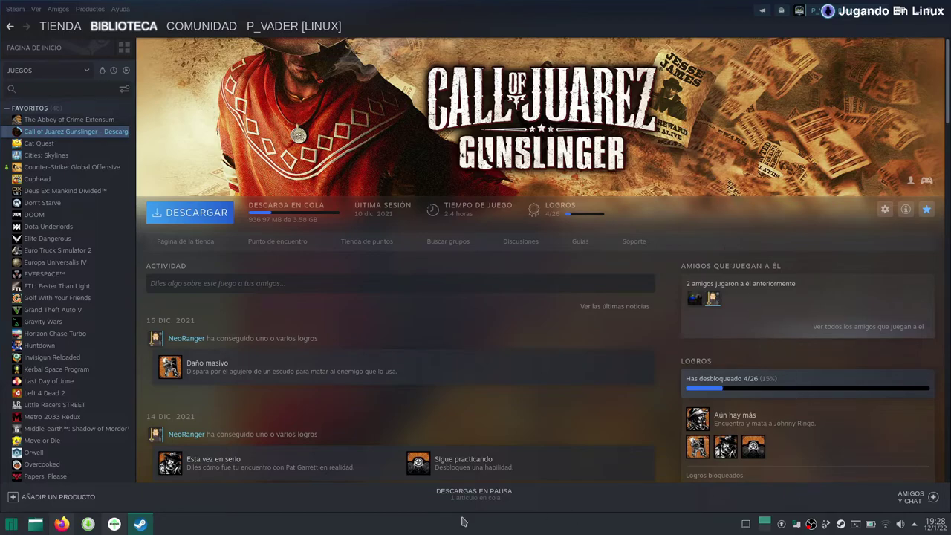
# Close the Steam window, switch back to ProtonUp-Qt and exit Steam completely
pyautogui.click(942, 12)
pyautogui.click(114, 524)
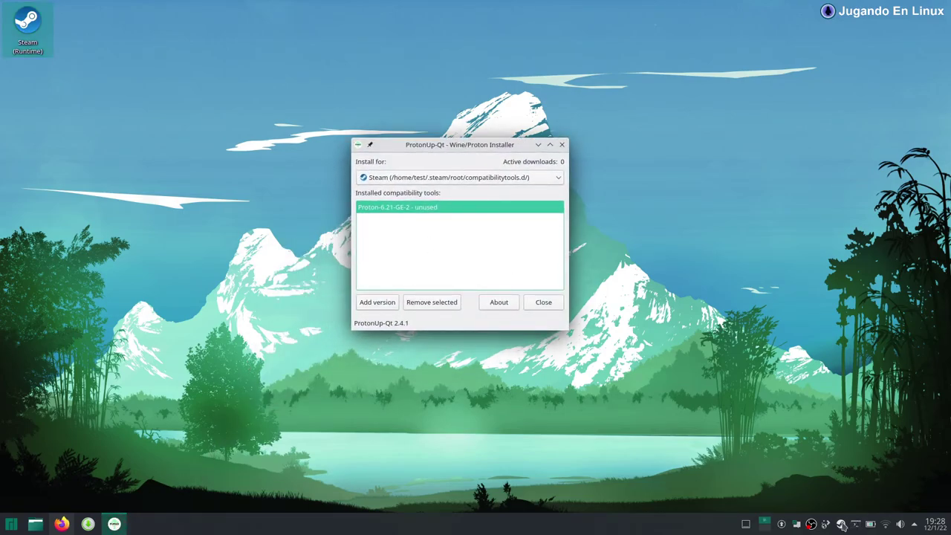
pyautogui.rightClick(840, 525)
pyautogui.click(898, 511)
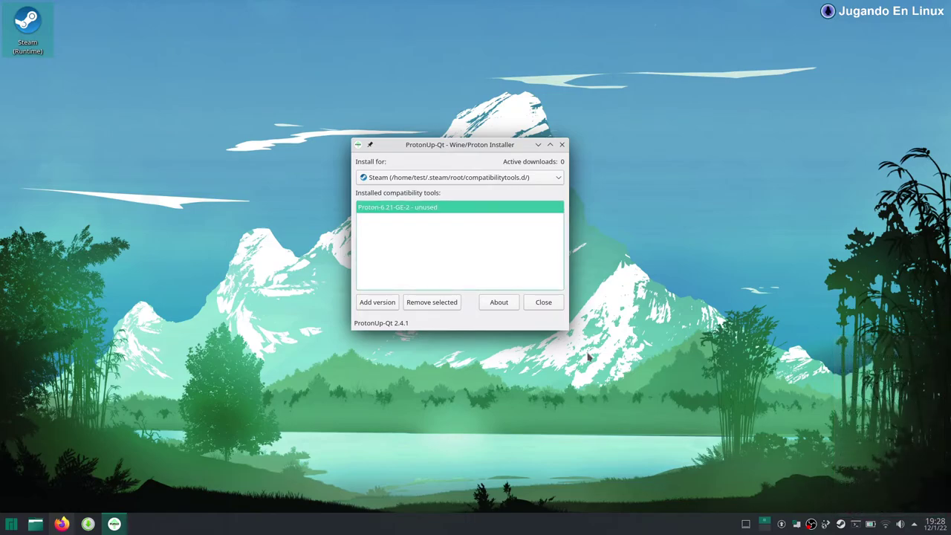
# Remove the installed Proton-6.21-GE-2 compatibility tool and close ProtonUp-Qt
pyautogui.click(428, 210)
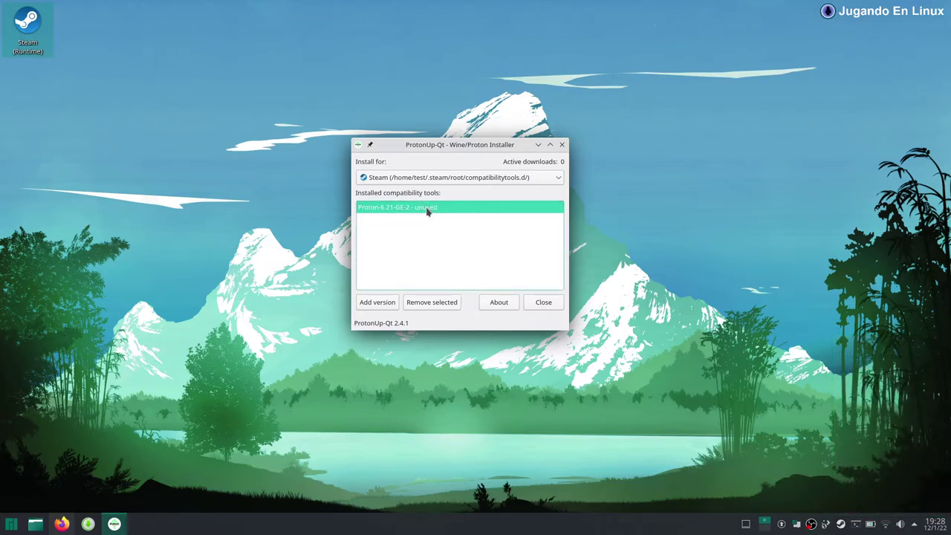
pyautogui.click(435, 305)
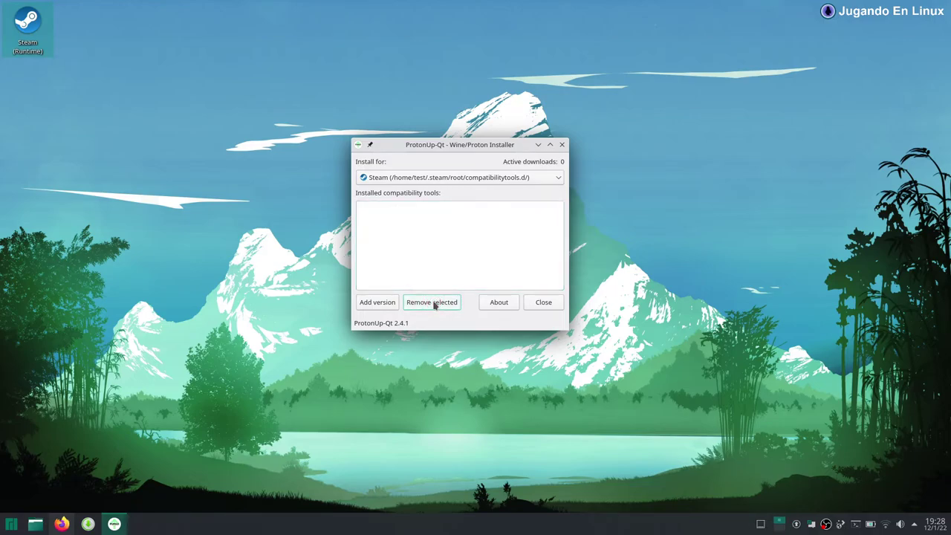
pyautogui.click(551, 304)
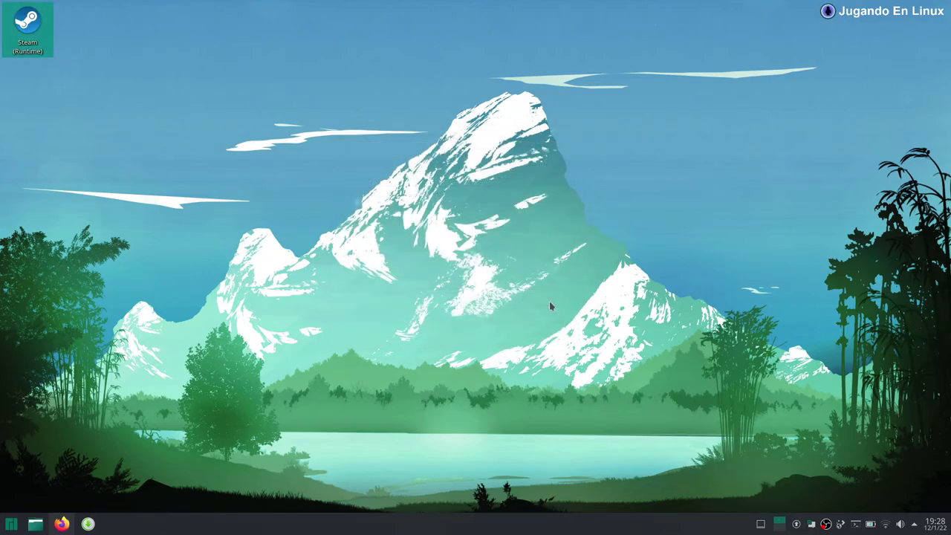